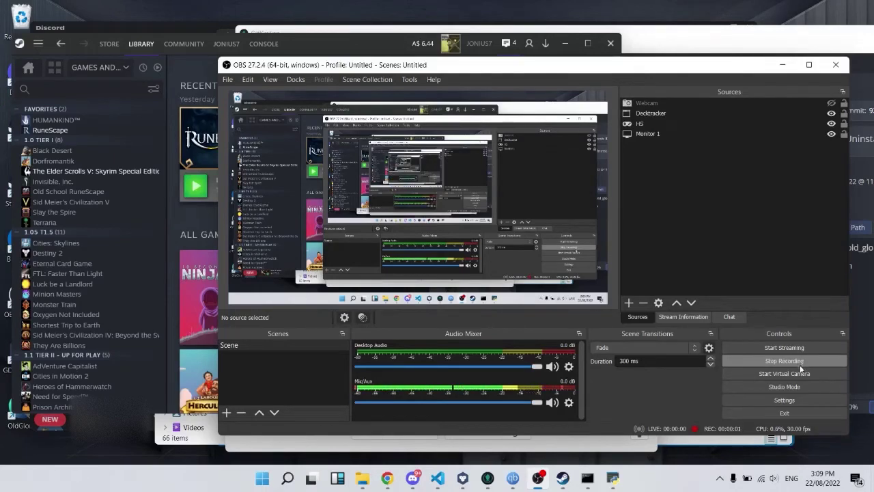
# Step: Change the installer's Library Theme from Crisp Cut (Jonius7) to steam-library (Shiina)
pyautogui.click(597, 445)
pyautogui.click(380, 246)
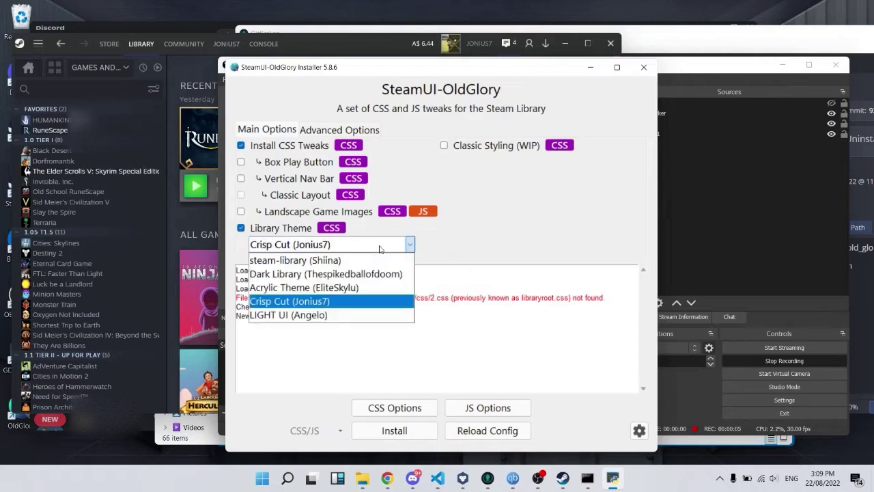
pyautogui.click(345, 260)
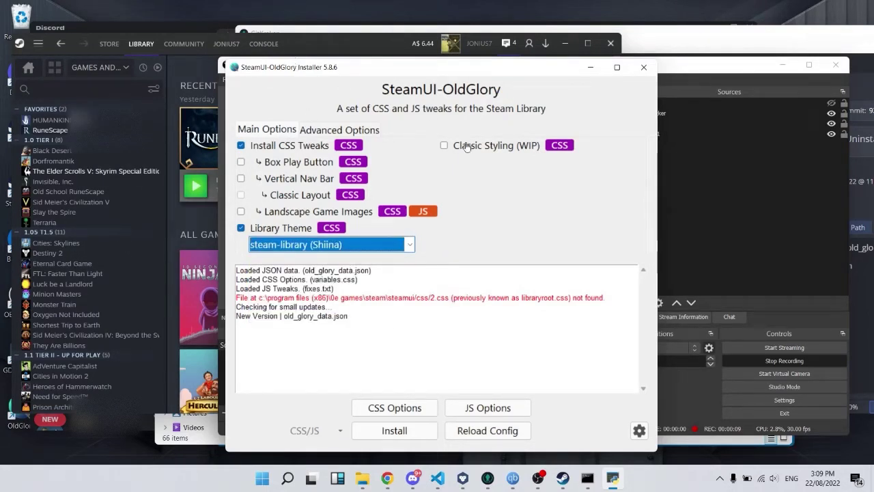
# Step: Open SteamUI-OldGloryMaster's themes folder and look through the _acrylic, _crispcut and _spiked .scss files
pyautogui.moveTo(365, 483)
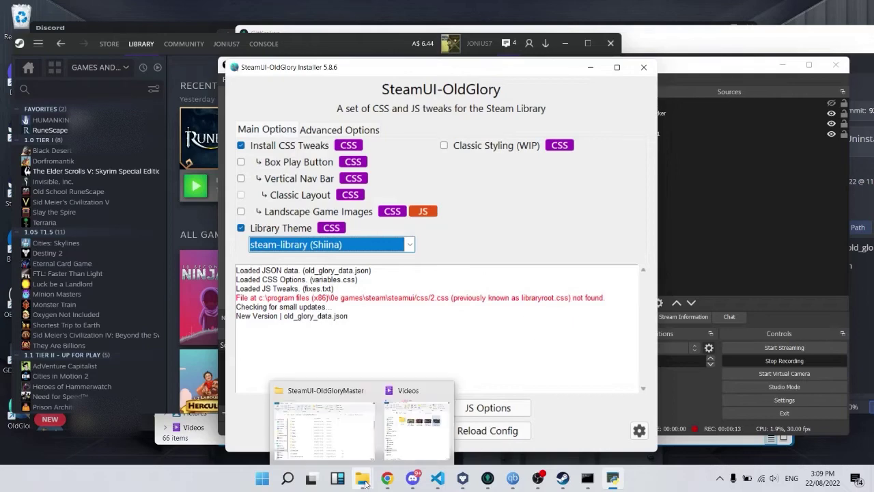
pyautogui.click(369, 442)
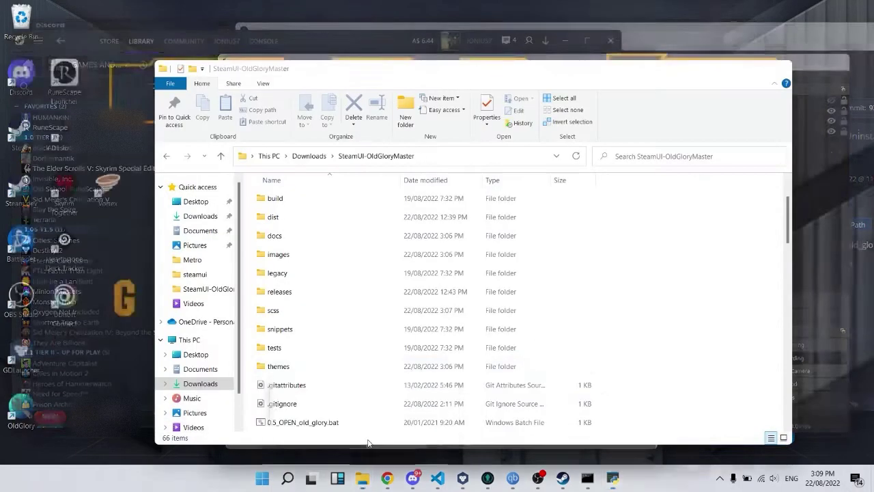
pyautogui.doubleClick(300, 370)
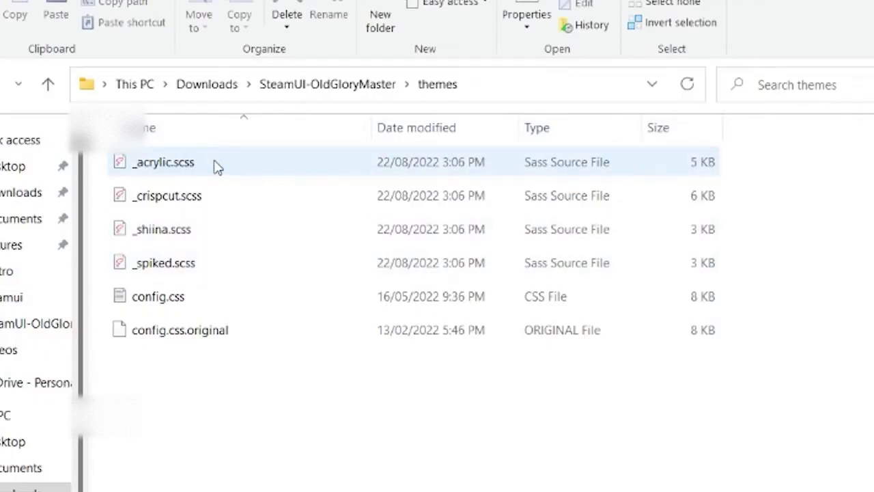
pyautogui.click(215, 164)
pyautogui.click(218, 199)
pyautogui.click(215, 162)
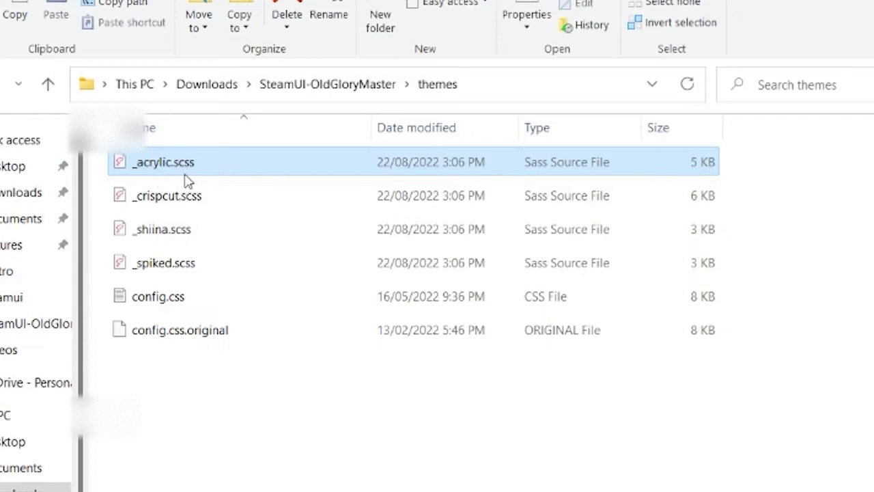
pyautogui.click(207, 268)
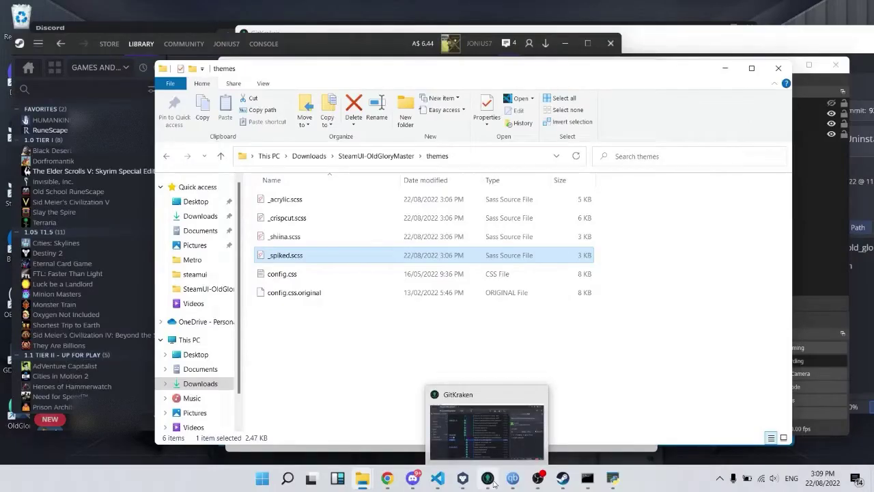
# Step: Check out the master branch in GitKraken, then look inside the Acrylic Theme folder
pyautogui.click(487, 478)
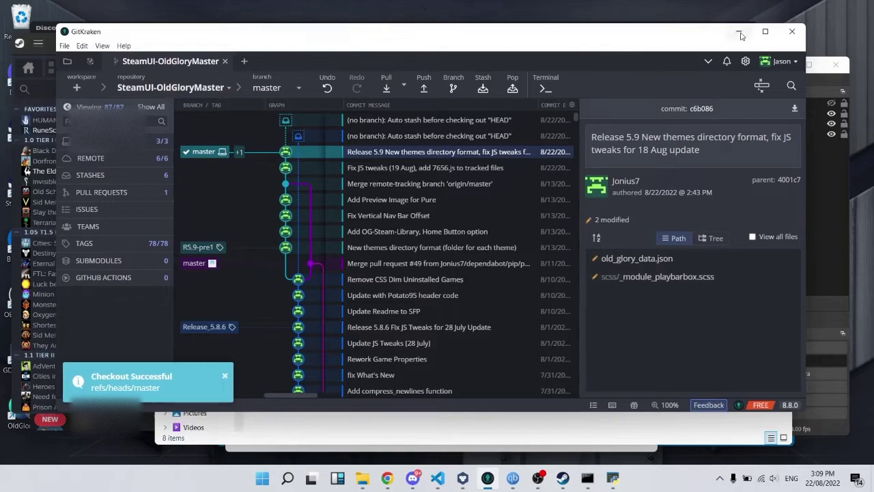
pyautogui.click(362, 478)
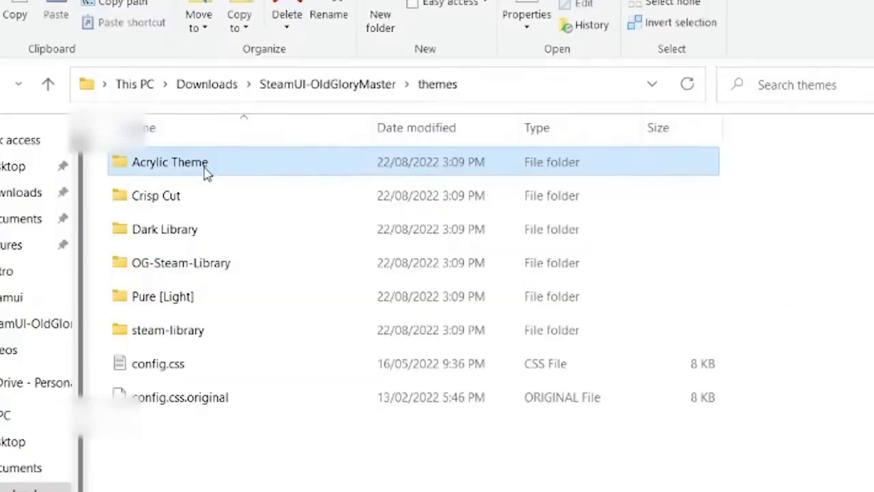
pyautogui.doubleClick(307, 201)
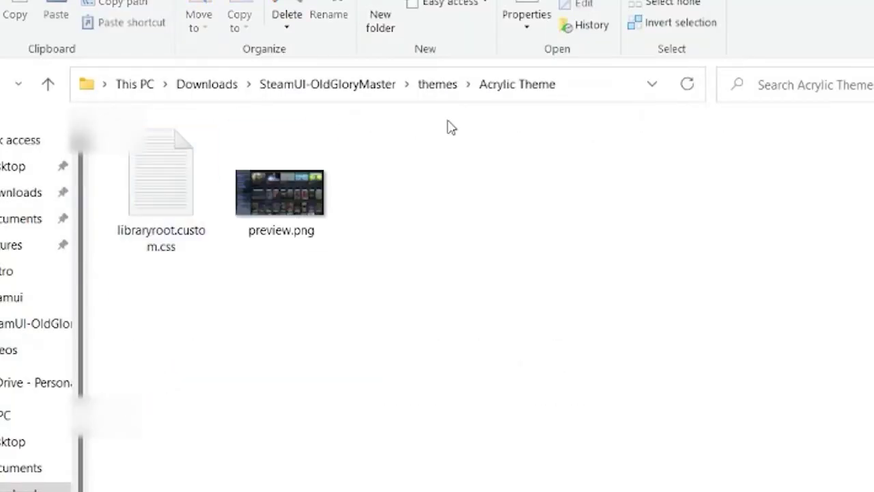
pyautogui.click(432, 98)
# Step: Browse the Crisp Cut, Dark Library and Acrylic Theme folders, returning to themes each time
pyautogui.doubleClick(199, 202)
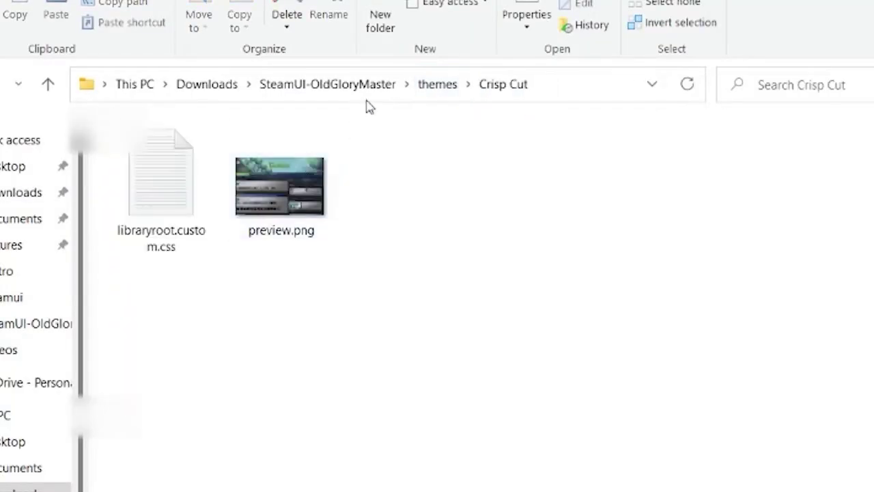
pyautogui.click(153, 205)
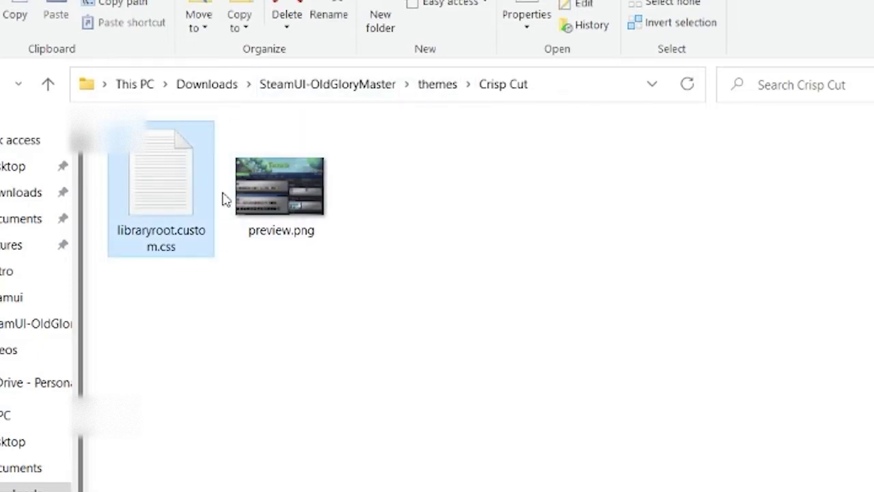
pyautogui.click(430, 87)
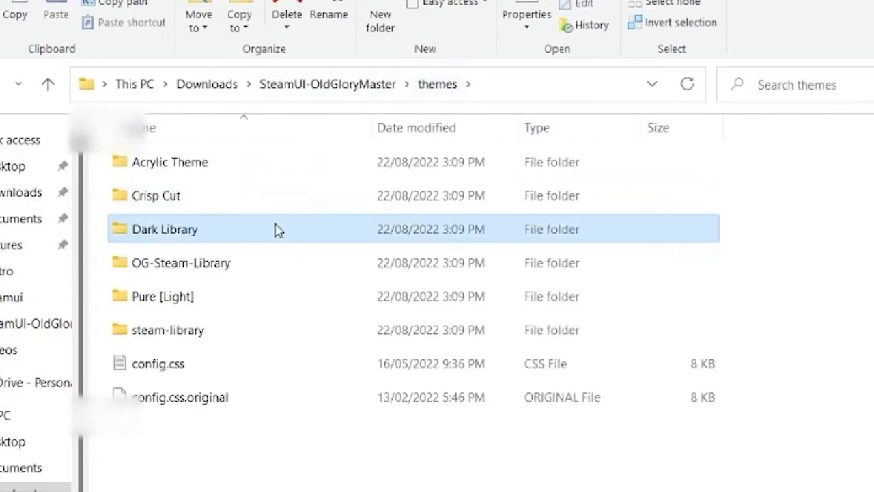
pyautogui.doubleClick(275, 229)
pyautogui.click(444, 93)
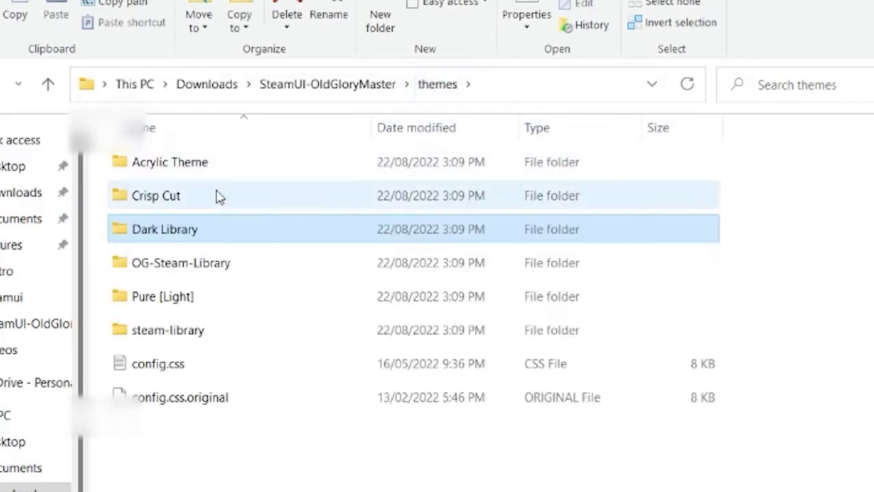
pyautogui.doubleClick(248, 164)
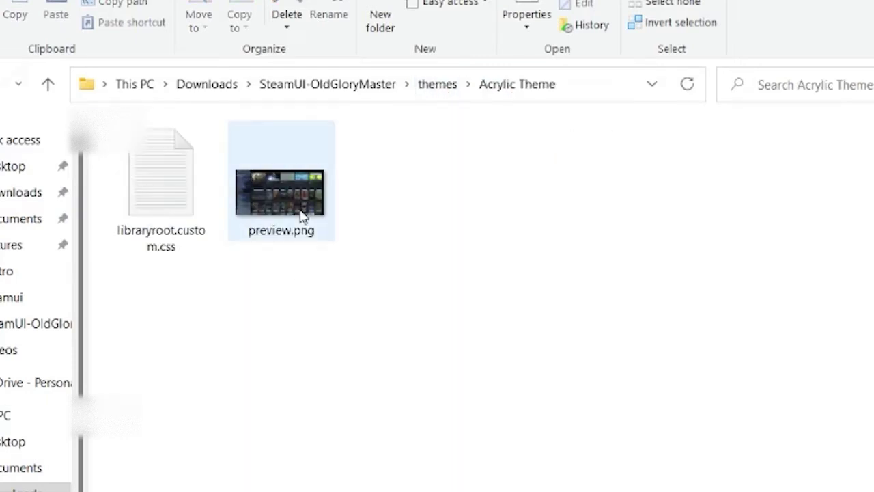
pyautogui.click(448, 94)
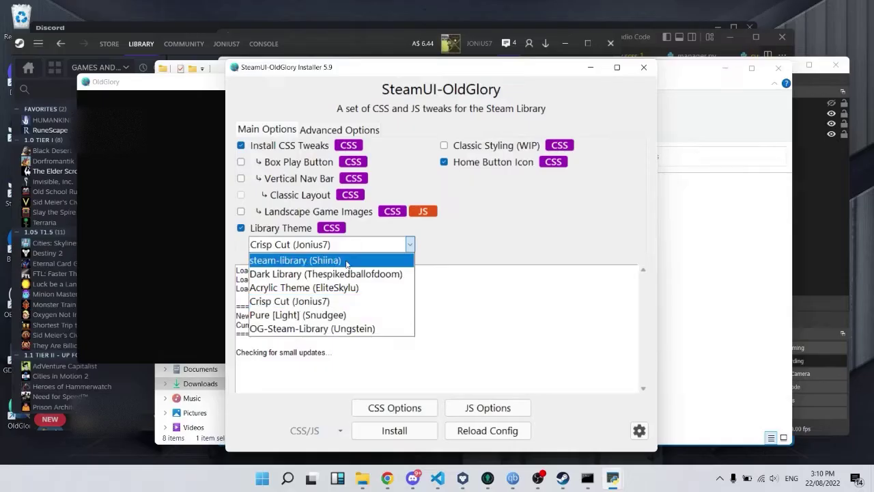
# Step: Install OG-Steam-Library (Ungstein) as the library theme and view it in Steam
pyautogui.click(346, 329)
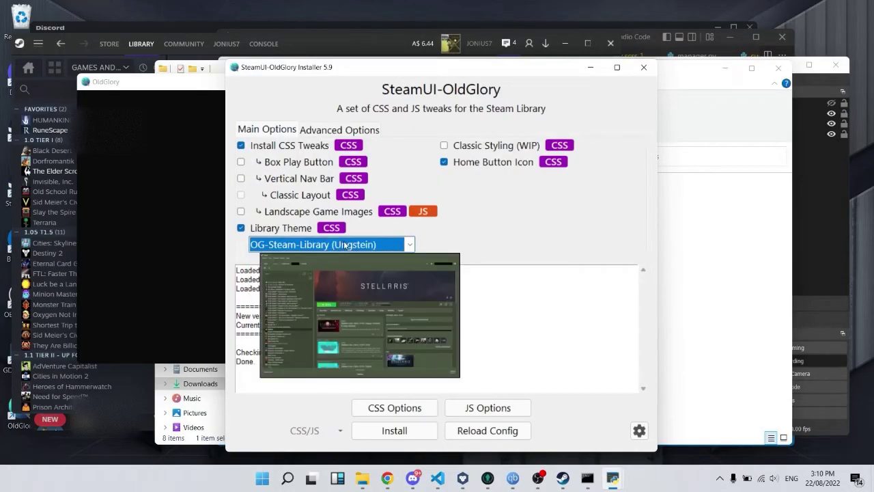
pyautogui.click(412, 433)
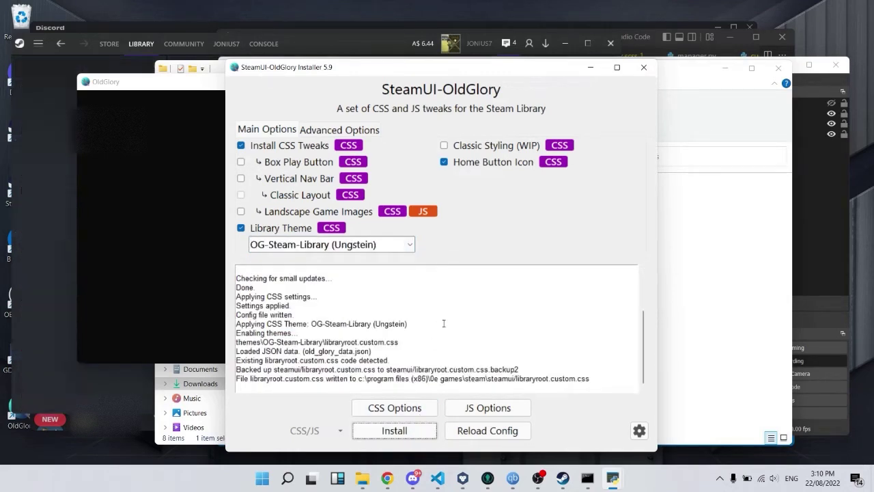
pyautogui.click(341, 51)
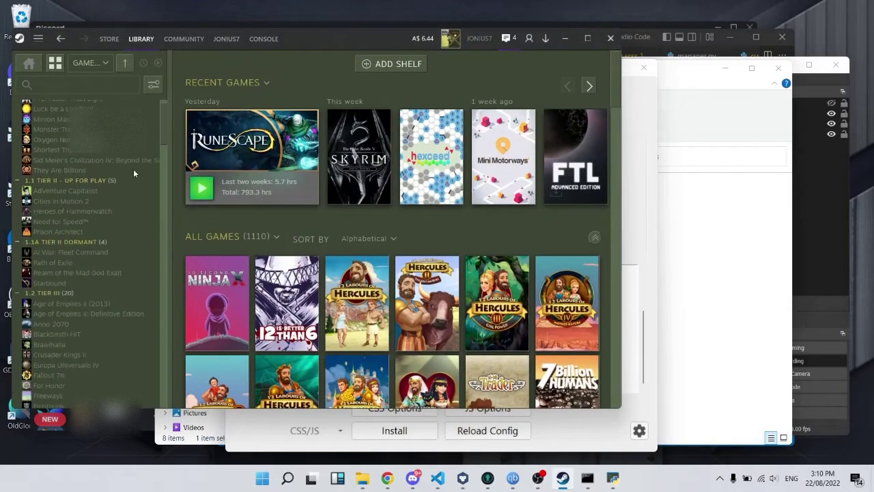
# Step: Open old_glory_data.json from the SteamUI-OldGloryMaster folder in VS Code
pyautogui.hotkey('alt', 'Tab')
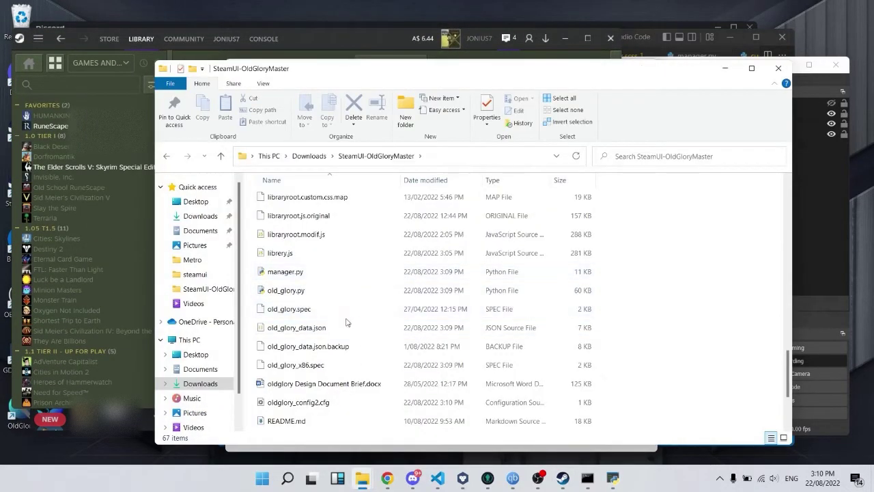
pyautogui.click(307, 332)
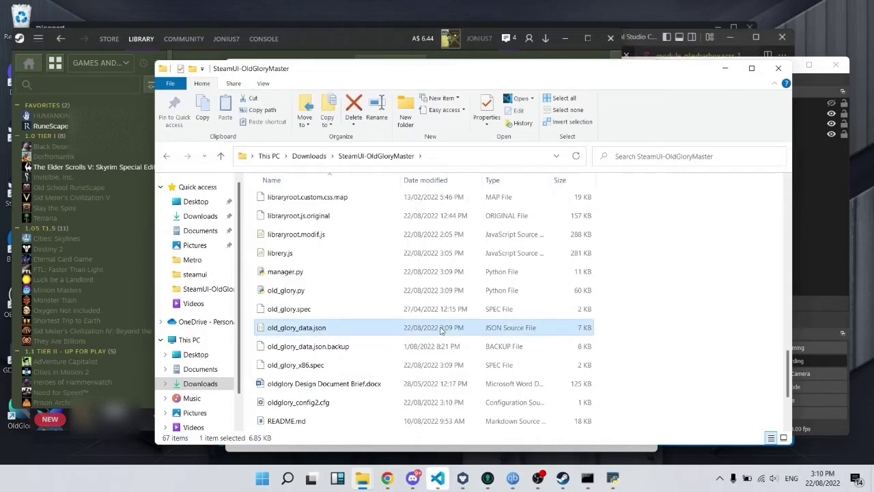
pyautogui.doubleClick(338, 332)
pyautogui.scroll(-2, 519, 273)
pyautogui.scroll(2, 555, 231)
# Step: Inspect the themes block's entries, their order values and authors
pyautogui.moveTo(447, 148); pyautogui.dragTo(488, 147)
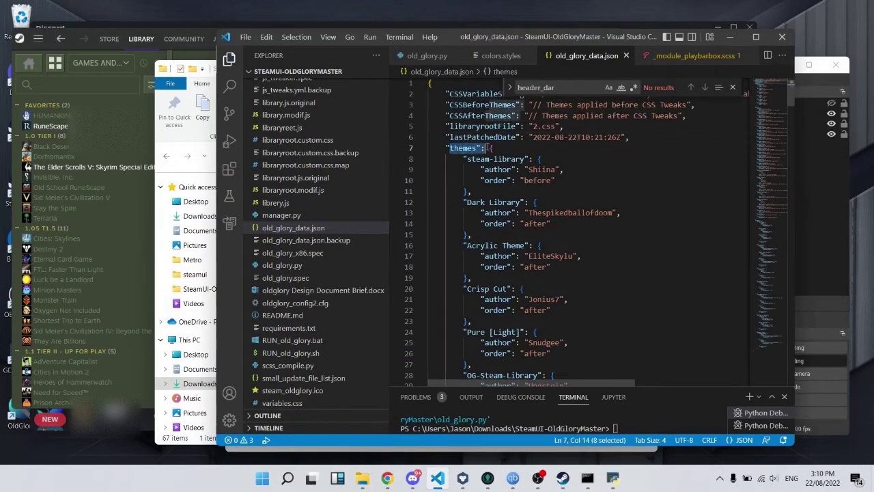
pyautogui.click(493, 148)
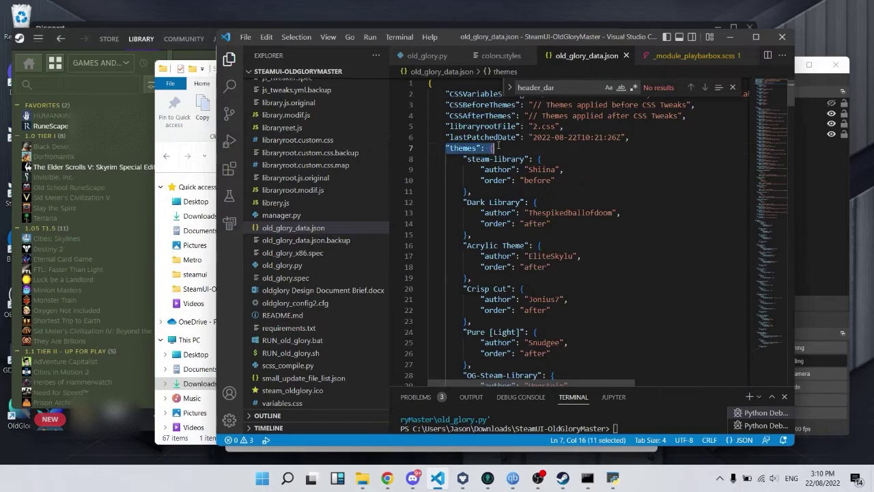
pyautogui.scroll(-2, 531, 156)
pyautogui.scroll(1, 530, 156)
pyautogui.click(531, 156)
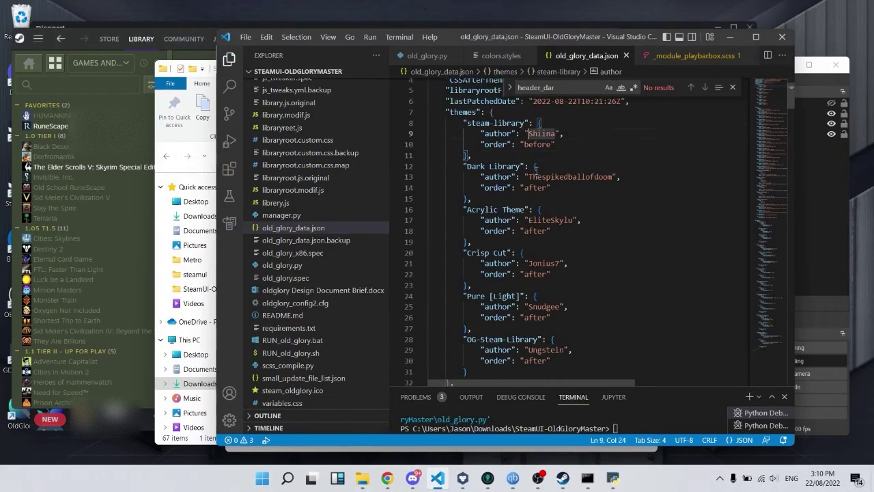
pyautogui.click(540, 274)
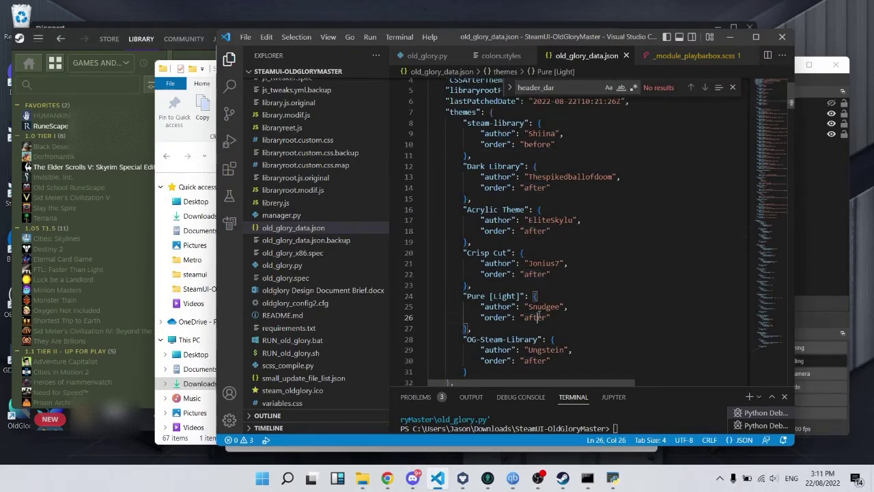
pyautogui.click(538, 350)
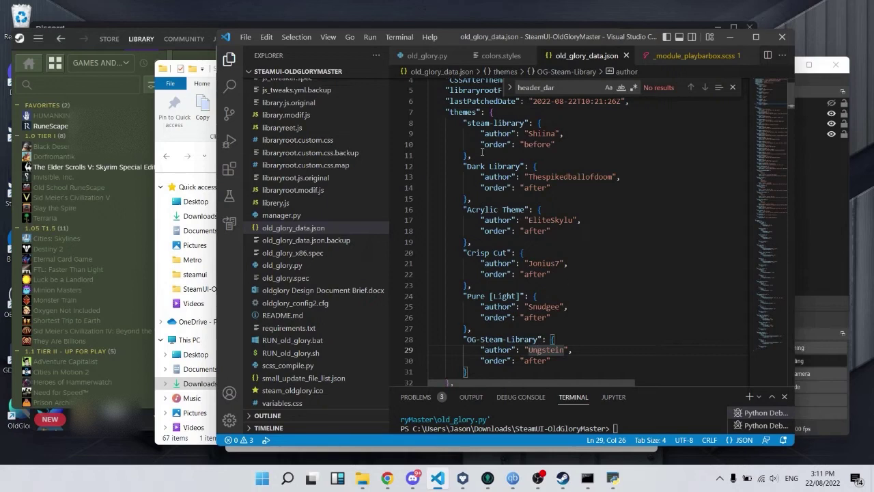
# Step: Highlight every order field, then close the _module_playbarbox.scss and manager.py tabs
pyautogui.moveTo(480, 144); pyautogui.dragTo(513, 145)
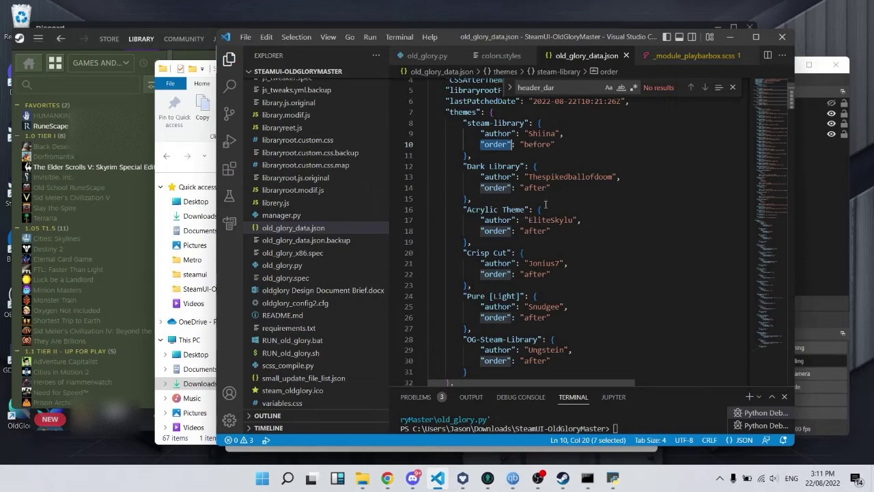
pyautogui.click(739, 56)
pyautogui.click(698, 56)
# Step: Close custom_tk.py, open scss/libraryroot.custom.scss and compare it with steam-library's order value
pyautogui.click(709, 56)
pyautogui.scroll(5, 318, 327)
pyautogui.click(318, 322)
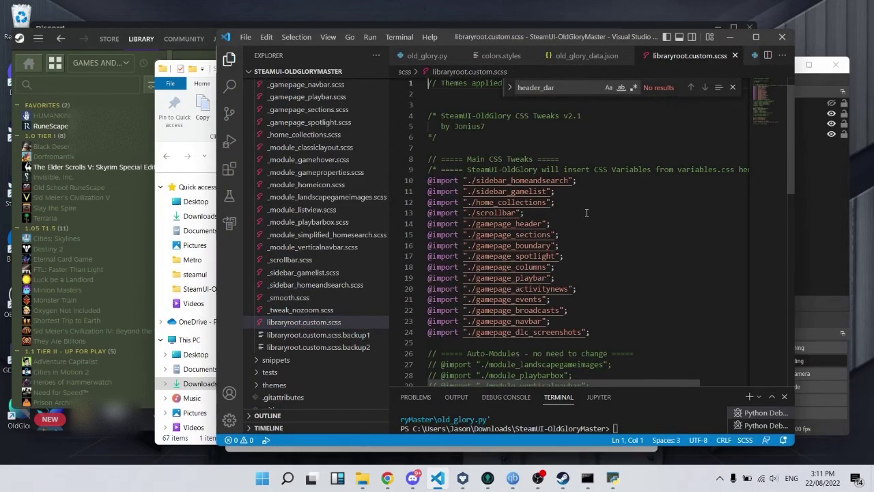
pyautogui.doubleClick(511, 180)
pyautogui.click(478, 126)
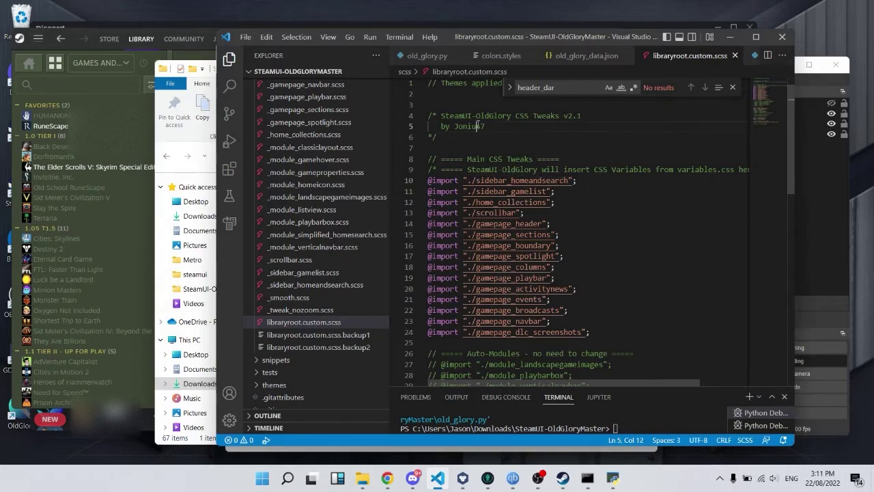
pyautogui.click(580, 56)
pyautogui.moveTo(520, 144); pyautogui.dragTo(556, 144)
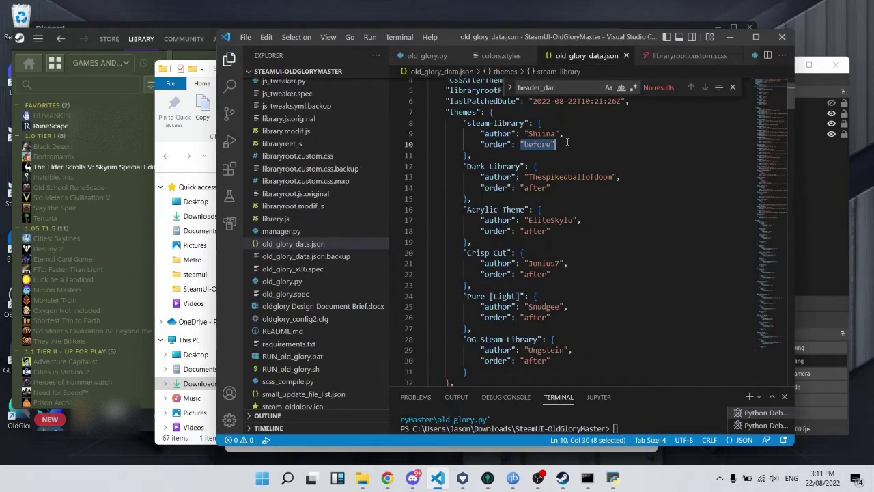
pyautogui.click(689, 56)
# Step: Reapply the tweaks in the installer with steam-library (Shiina) as library theme
pyautogui.moveTo(613, 478)
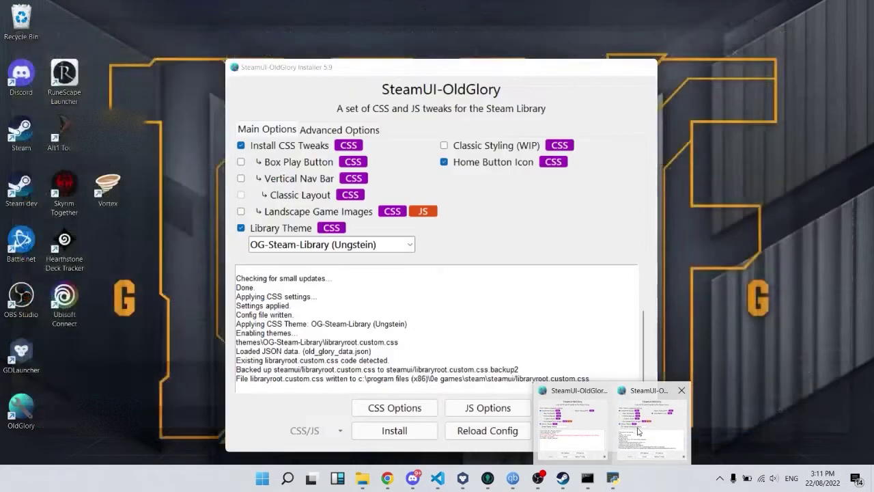
pyautogui.click(636, 430)
pyautogui.click(409, 244)
pyautogui.click(321, 255)
pyautogui.moveTo(430, 486)
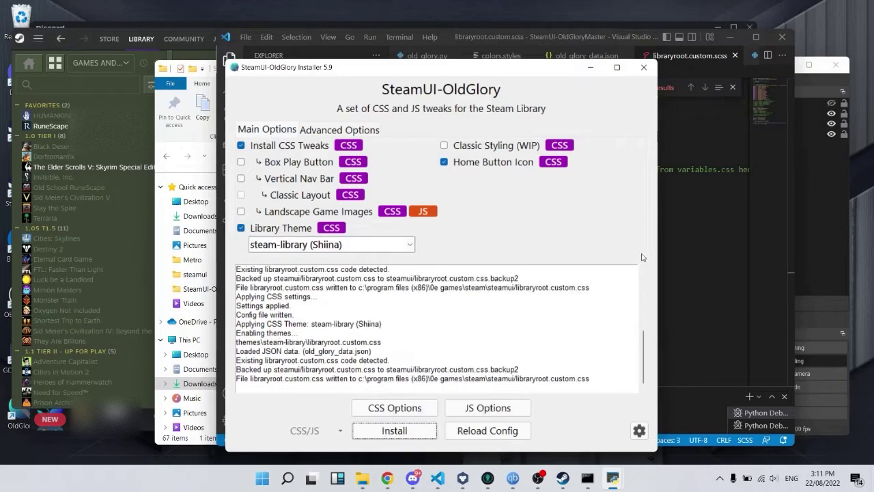
pyautogui.click(675, 232)
pyautogui.scroll(1, 478, 150)
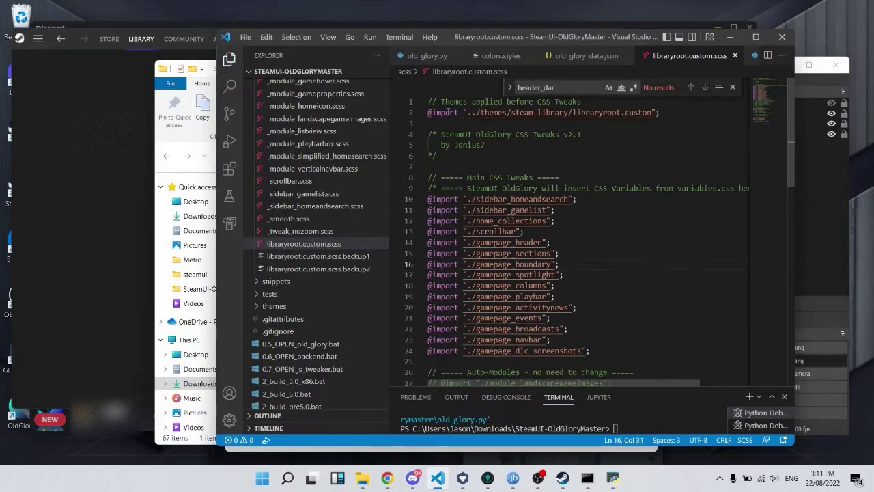
pyautogui.moveTo(435, 112)
pyautogui.mouseDown()
pyautogui.moveTo(662, 112)
pyautogui.moveTo(639, 112)
pyautogui.mouseUp()
pyautogui.scroll(-1, 511, 272)
pyautogui.scroll(2, 516, 263)
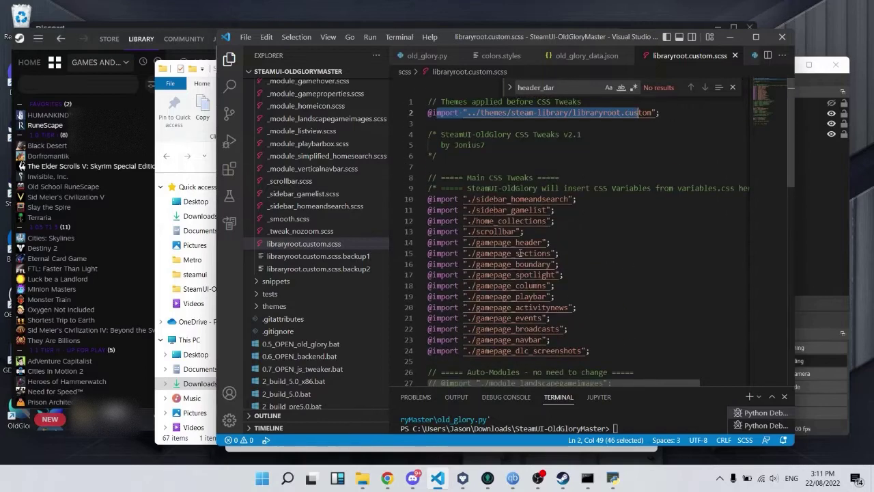
# Step: Review the order values of Dark Library through Pure [Light] in old_glory_data.json
pyautogui.click(595, 57)
pyautogui.click(530, 187)
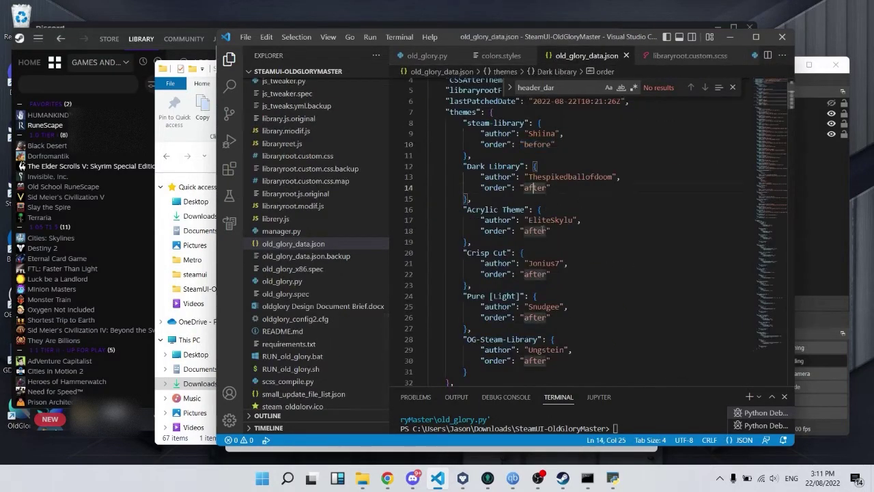
pyautogui.click(536, 231)
pyautogui.click(536, 274)
pyautogui.click(536, 317)
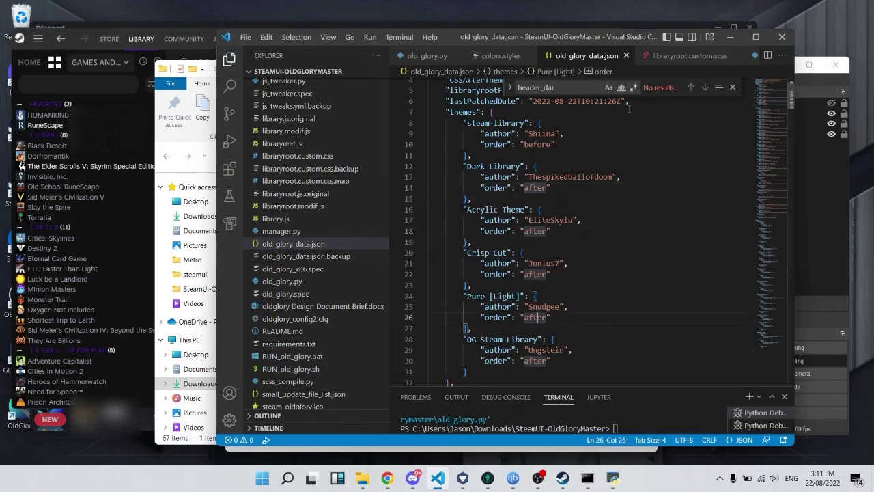
pyautogui.click(676, 57)
pyautogui.click(587, 56)
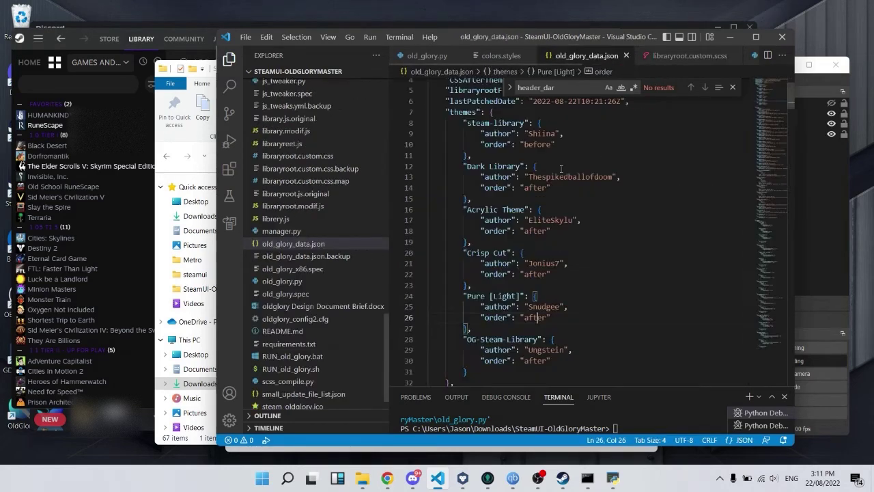
# Step: Add a comma and a new "MyTheme" entry after the last theme
pyautogui.scroll(-2, 556, 287)
pyautogui.click(572, 303)
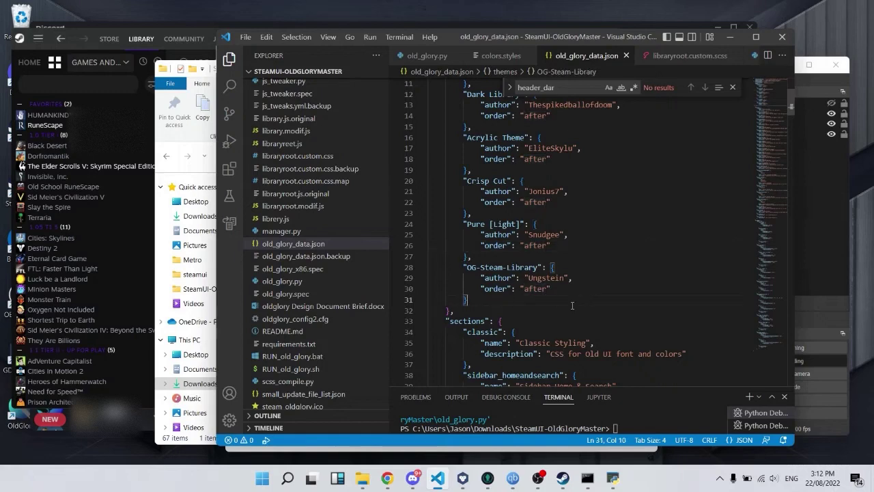
pyautogui.write(',')
pyautogui.press('Return')
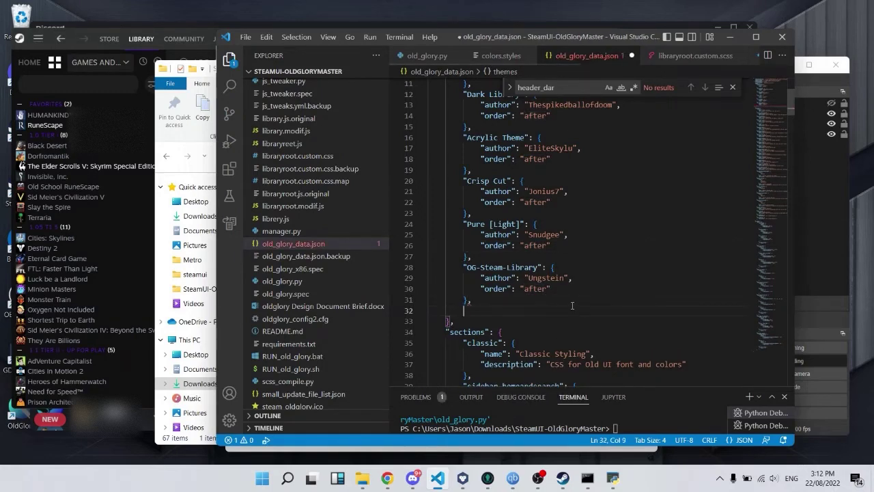
pyautogui.write('"My')
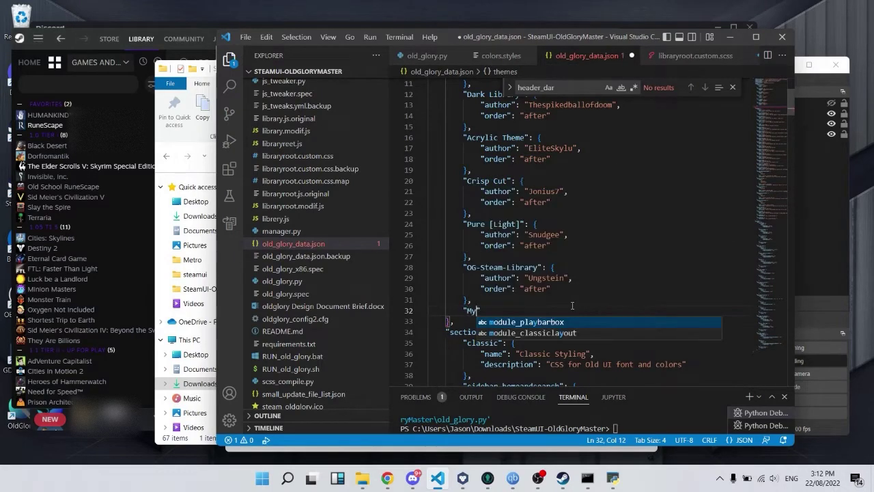
pyautogui.write('Theme')
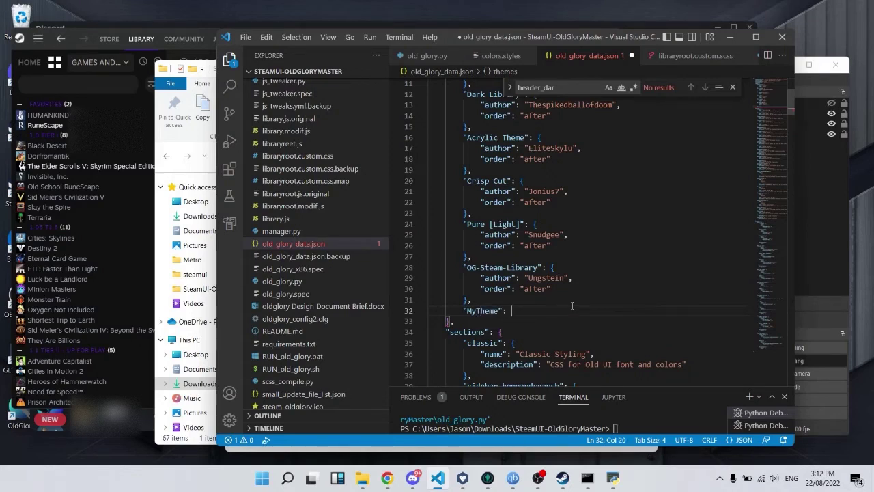
pyautogui.write('{')
pyautogui.press('Return')
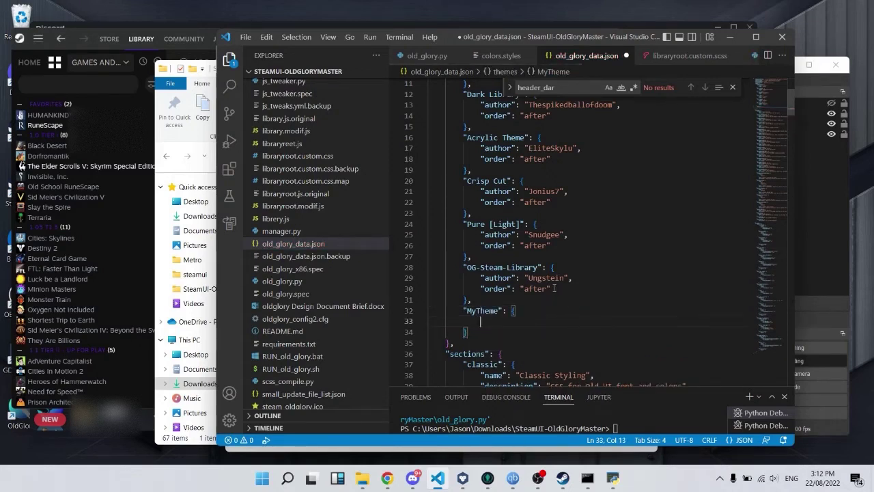
# Step: Copy OG-Steam-Library's author and order lines into MyTheme, setting the author to Jonius7
pyautogui.moveTo(553, 288); pyautogui.dragTo(484, 278)
pyautogui.hotkey('ctrl', 'c')
pyautogui.click(519, 321)
pyautogui.hotkey('ctrl', 'v')
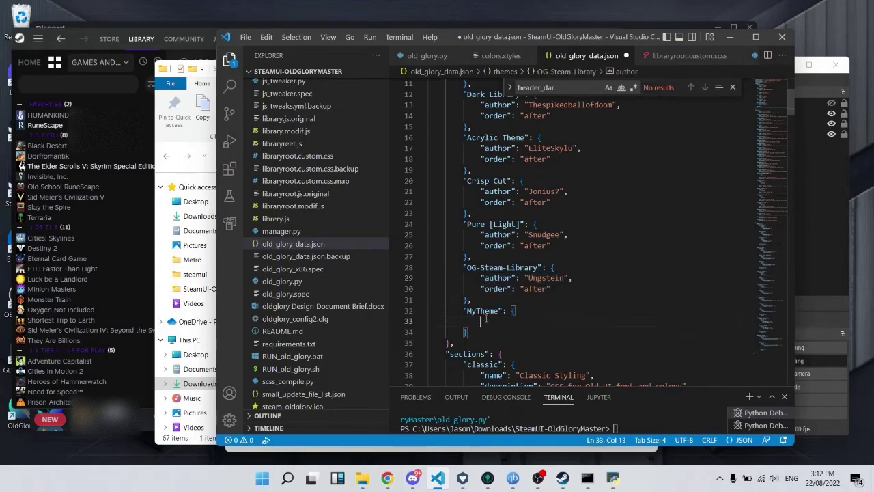
pyautogui.doubleClick(531, 321)
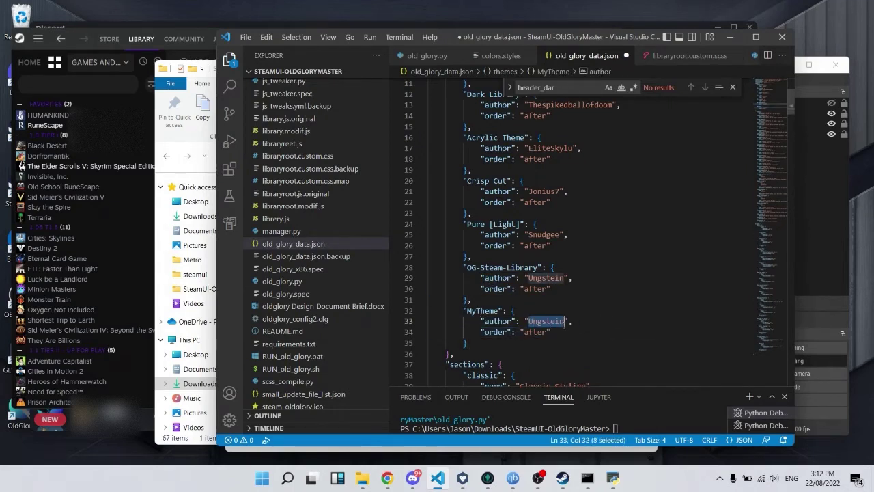
pyautogui.write('Jonius7')
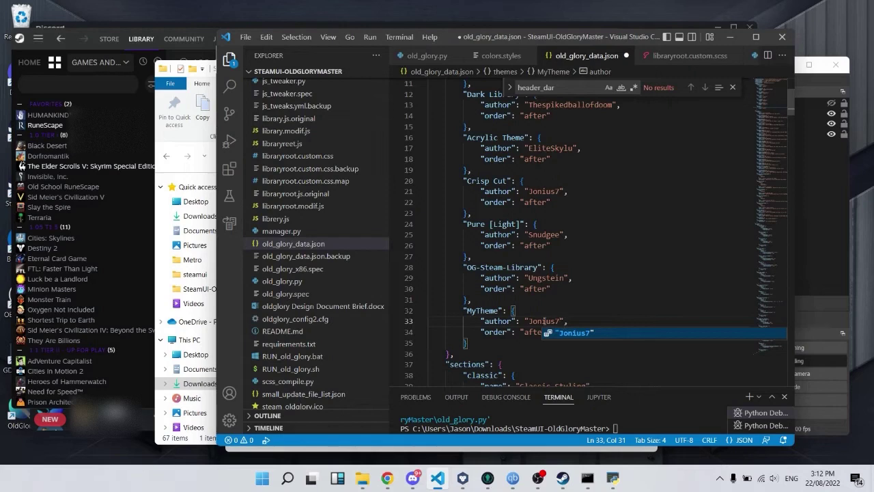
# Step: Verify MyTheme's order value, the preceding comma and its closing brace
pyautogui.moveTo(543, 332); pyautogui.dragTo(533, 332)
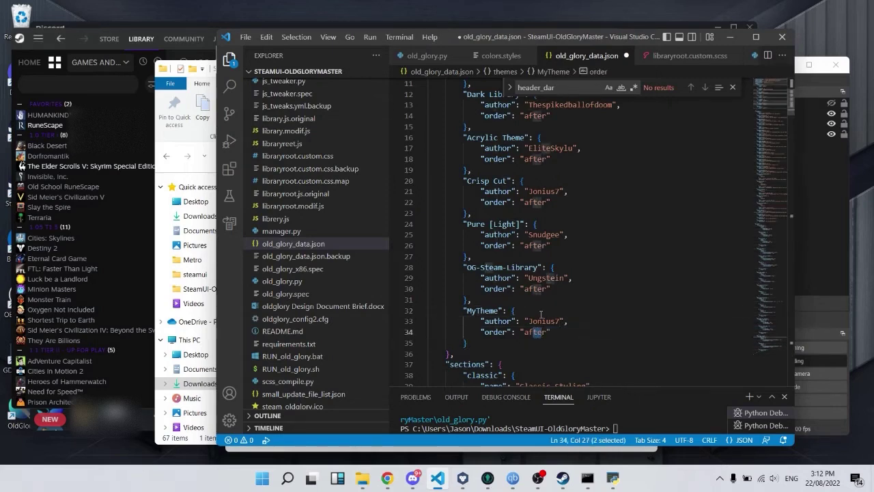
pyautogui.click(508, 295)
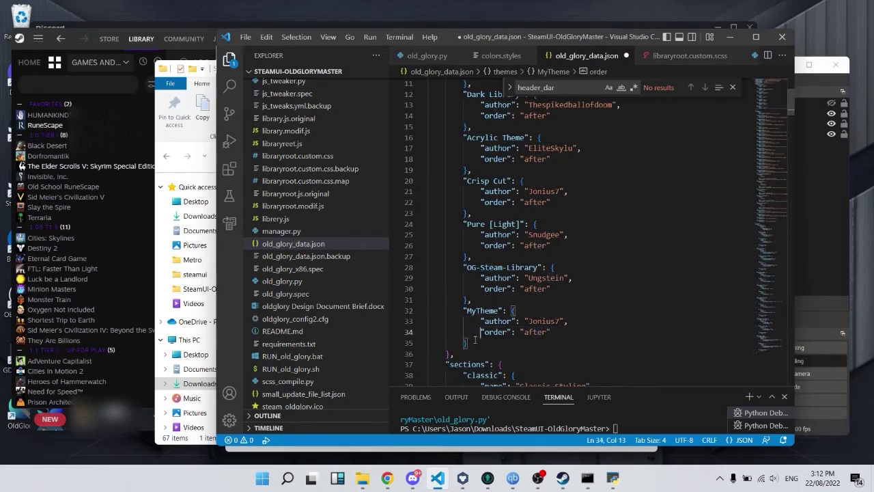
pyautogui.click(475, 254)
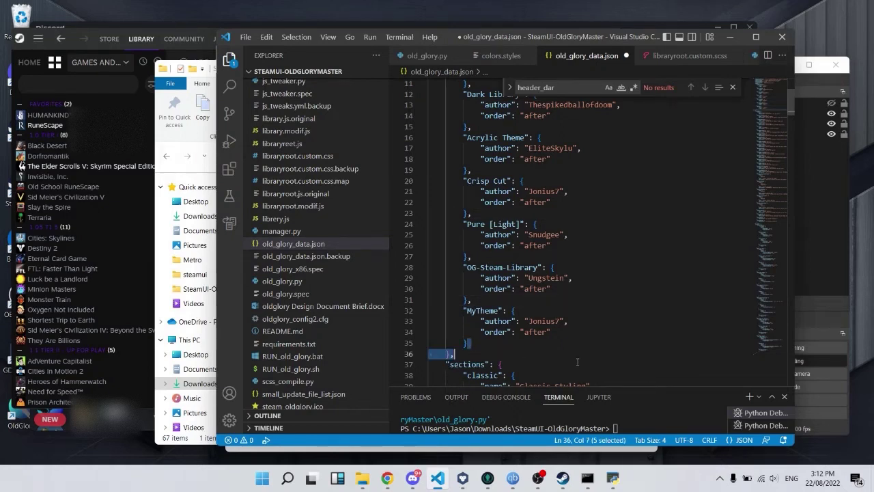
pyautogui.click(471, 345)
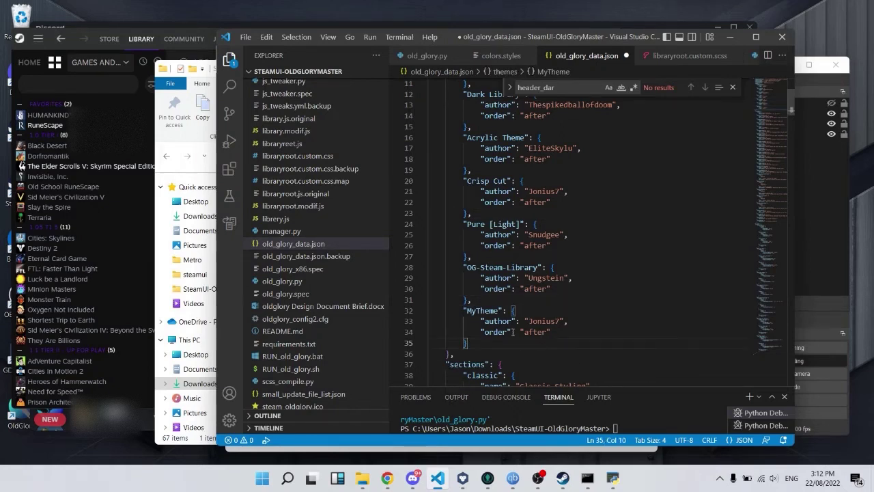
# Step: Create a new folder named MyTheme inside the themes folder
pyautogui.click(162, 144)
pyautogui.scroll(15, 463, 337)
pyautogui.click(286, 347)
pyautogui.doubleClick(286, 346)
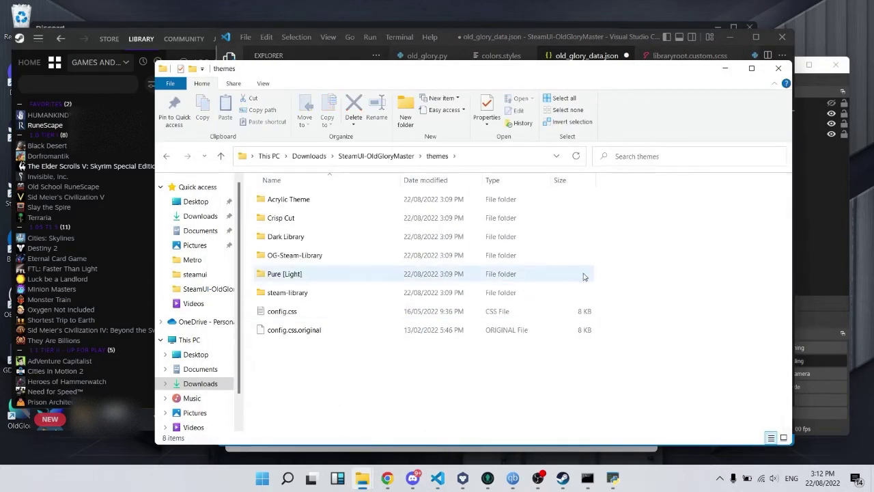
pyautogui.rightClick(334, 384)
pyautogui.moveTo(396, 360)
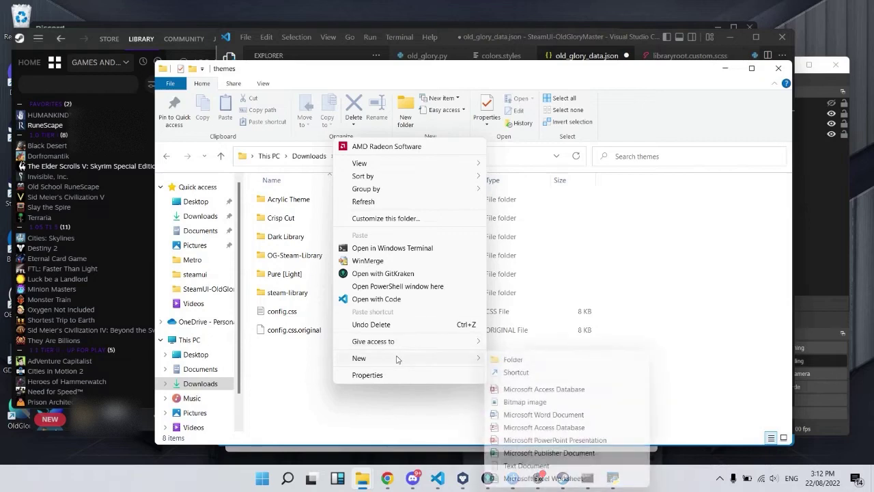
pyautogui.click(540, 362)
pyautogui.write('MyTH')
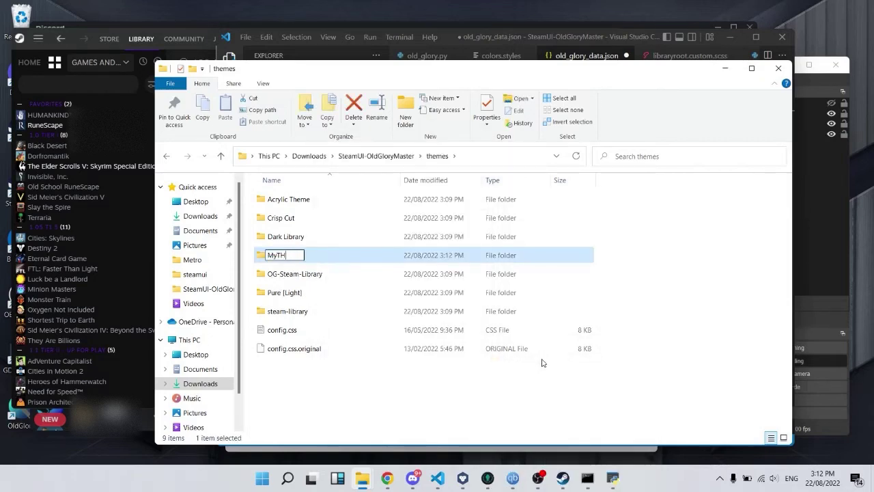
pyautogui.write('eme')
pyautogui.press('Return')
# Step: Copy libraryroot.custom.css and preview.png from OG-Steam-Library into the MyTheme folder
pyautogui.doubleClick(349, 269)
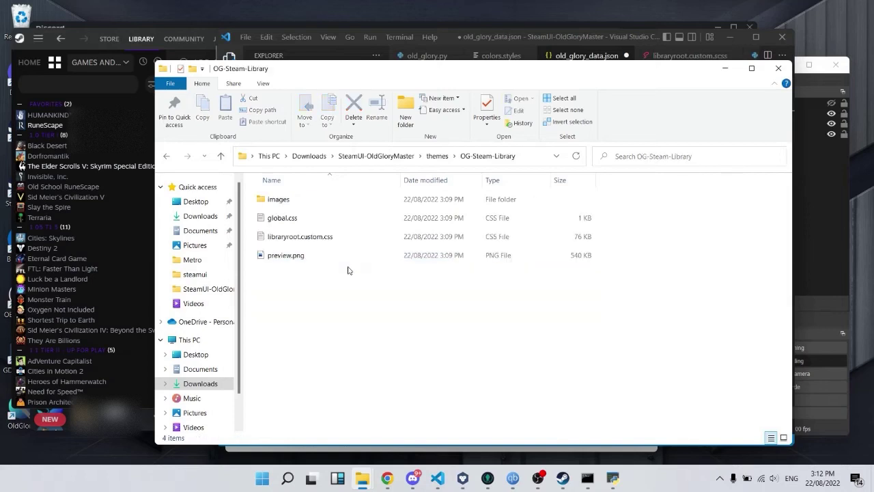
pyautogui.click(300, 237)
pyautogui.keyDown('ctrl'); pyautogui.click(294, 256); pyautogui.keyUp('ctrl')
pyautogui.click(438, 157)
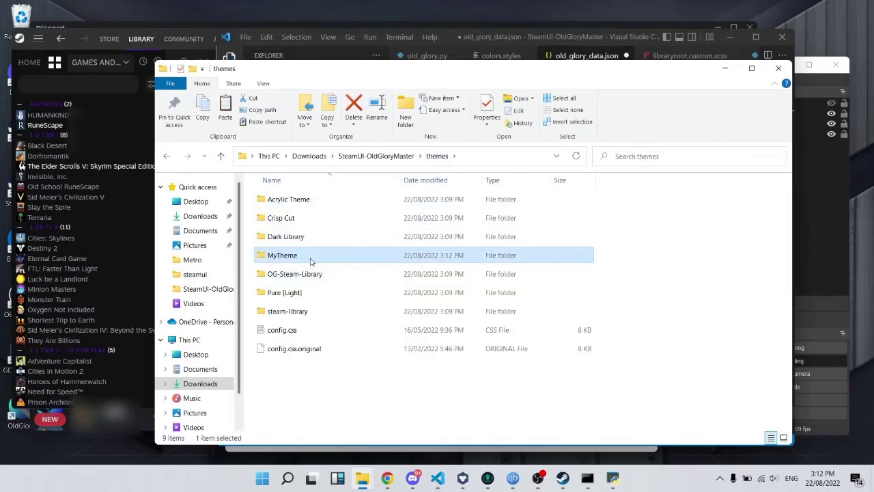
pyautogui.doubleClick(310, 256)
pyautogui.hotkey('ctrl', 'v')
pyautogui.moveTo(478, 68)
pyautogui.mouseDown()
pyautogui.moveTo(113, 139)
pyautogui.moveTo(441, 71)
pyautogui.mouseUp()
pyautogui.click(328, 298)
# Step: Close and relaunch the OldGlory installer, then check its Library Theme list
pyautogui.moveTo(612, 478)
pyautogui.moveTo(654, 449)
pyautogui.rightClick(613, 477)
pyautogui.click(577, 451)
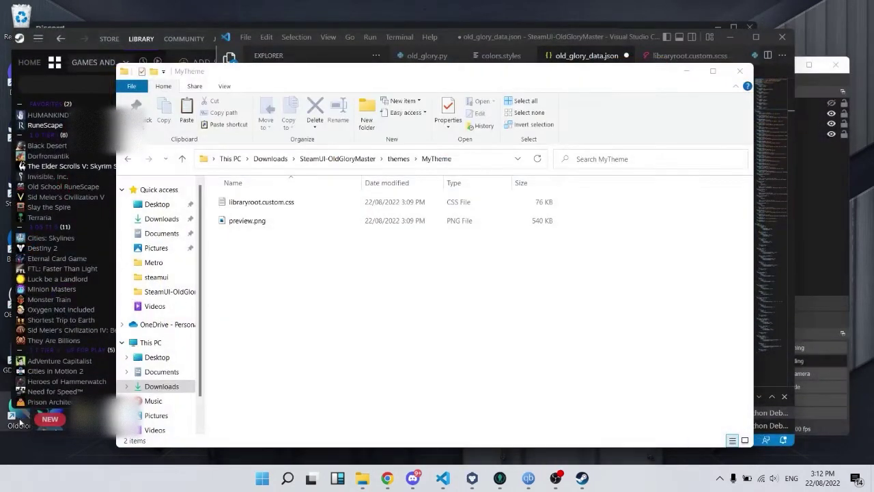
pyautogui.doubleClick(11, 414)
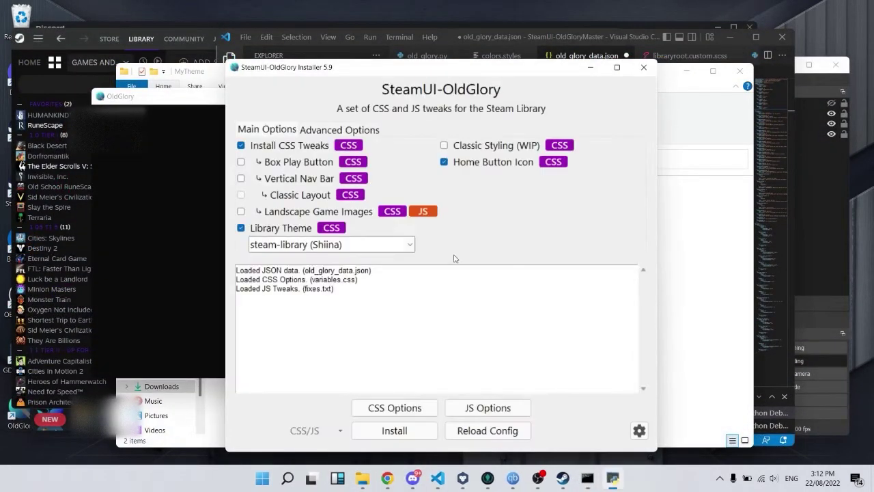
pyautogui.click(362, 251)
pyautogui.click(369, 252)
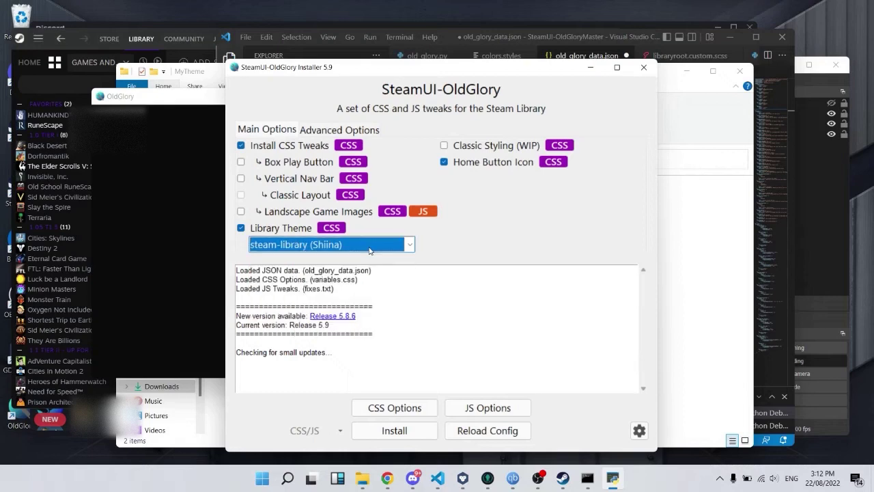
pyautogui.click(369, 251)
pyautogui.click(372, 251)
# Step: Save old_glory_data.json in Visual Studio Code
pyautogui.click(667, 287)
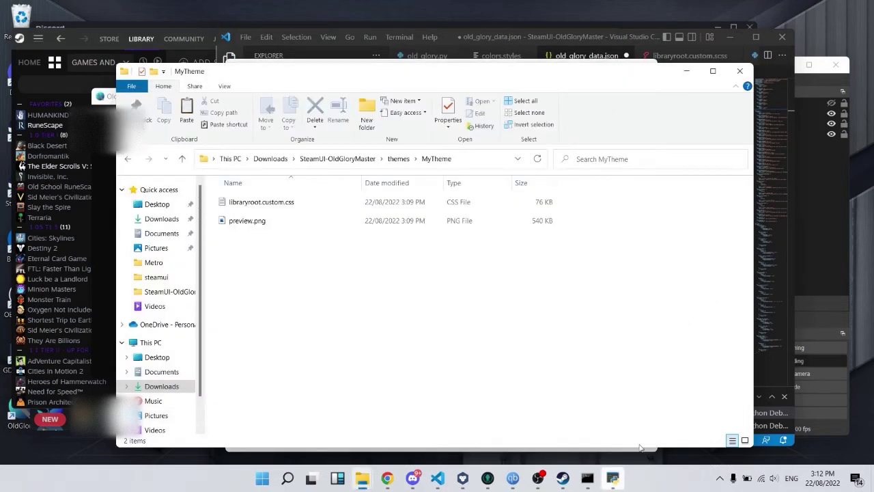
pyautogui.moveTo(438, 478)
pyautogui.click(486, 429)
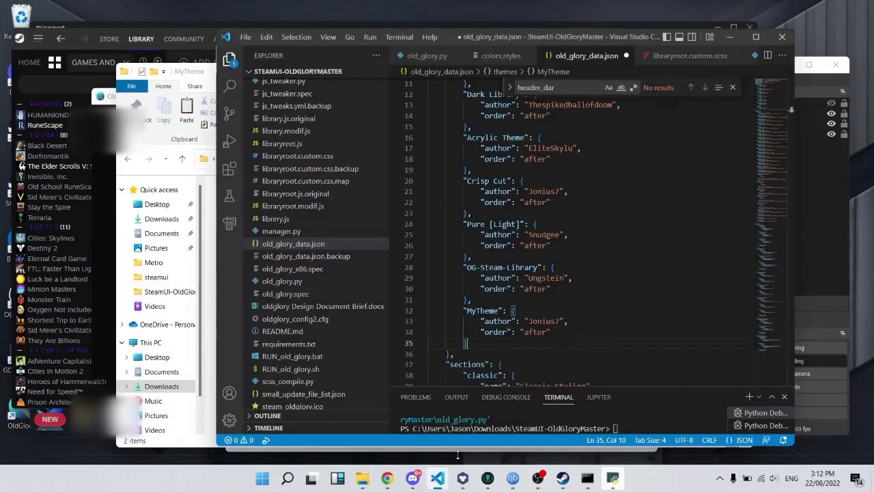
pyautogui.click(577, 267)
pyautogui.hotkey('ctrl', 's')
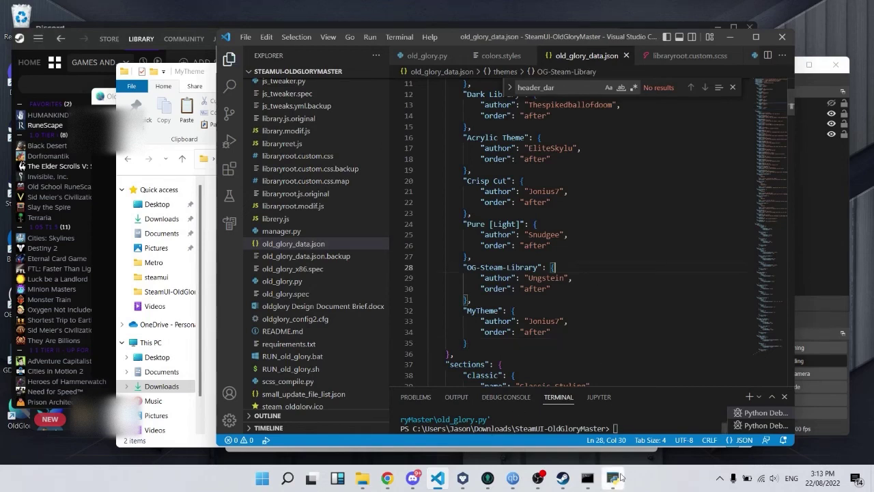
# Step: Relaunch the installer and choose MyTheme from the Library Theme list
pyautogui.rightClick(613, 478)
pyautogui.click(601, 451)
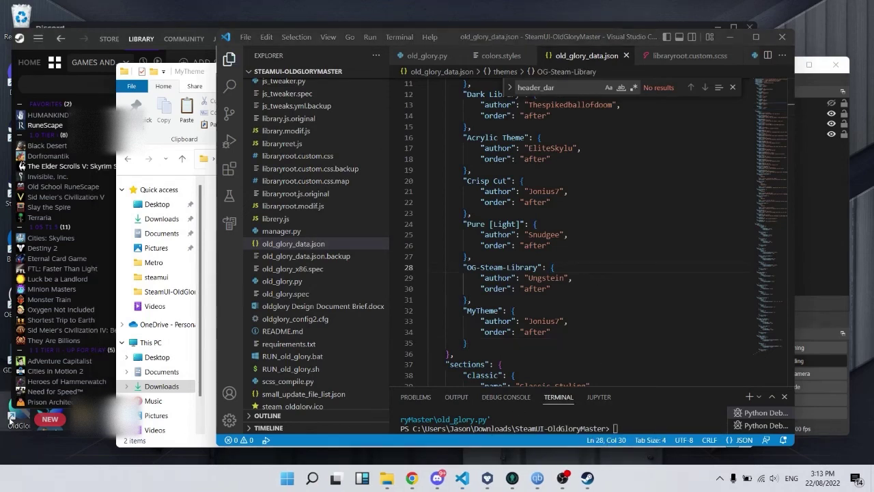
pyautogui.doubleClick(10, 418)
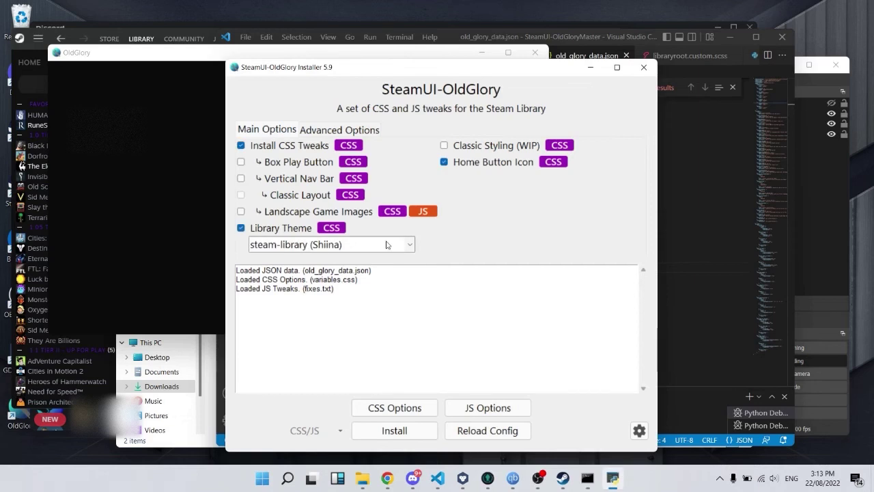
pyautogui.click(387, 245)
pyautogui.click(321, 342)
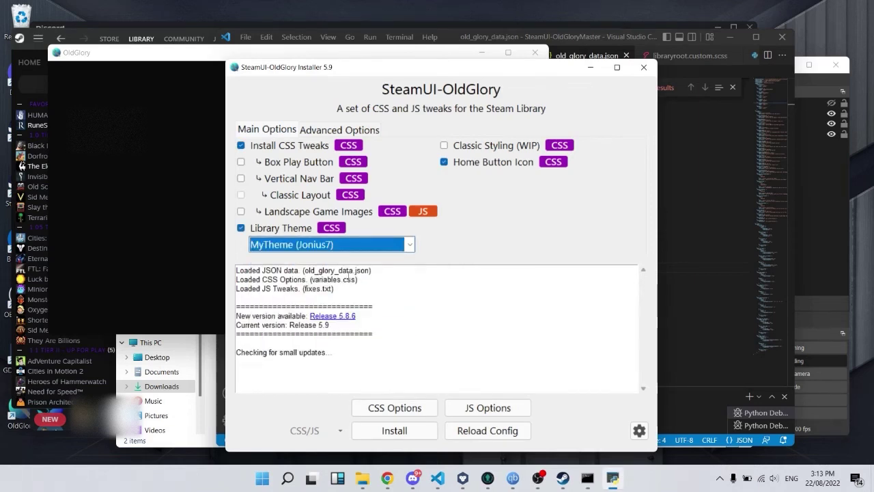
# Step: Switch the library theme from MyTheme to Acrylic Theme (EliteSkylu)
pyautogui.click(356, 243)
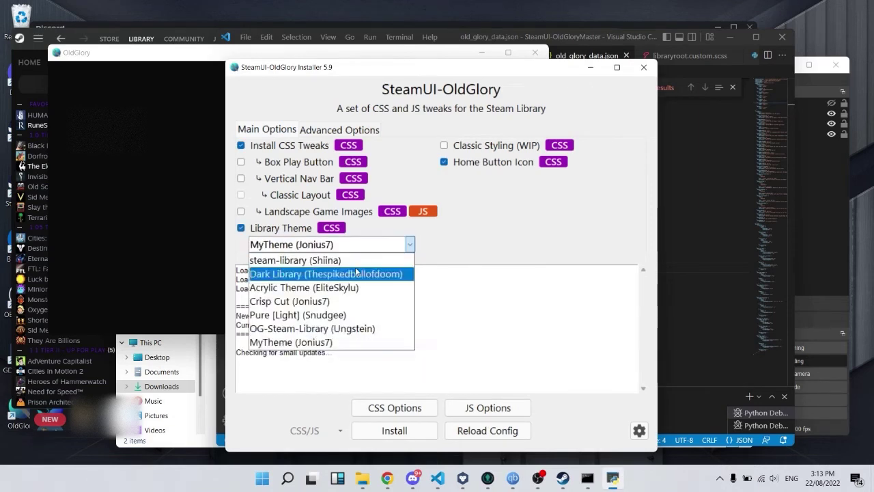
pyautogui.click(336, 343)
pyautogui.click(329, 244)
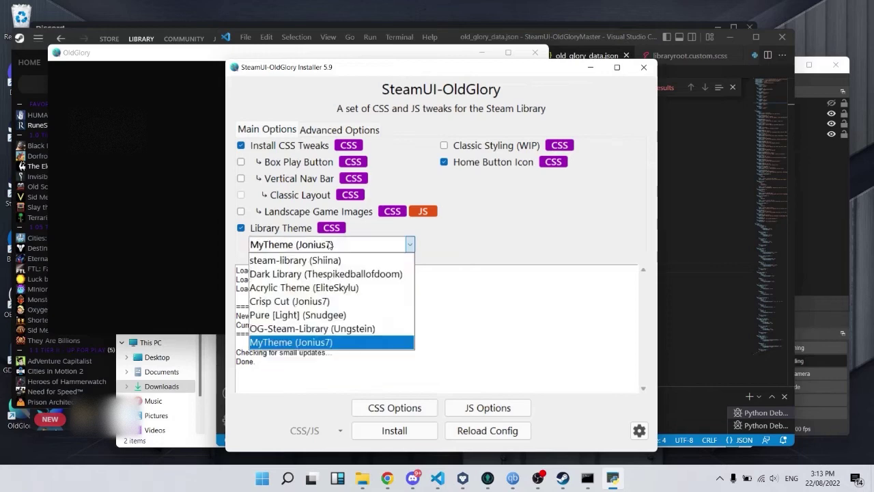
pyautogui.click(324, 291)
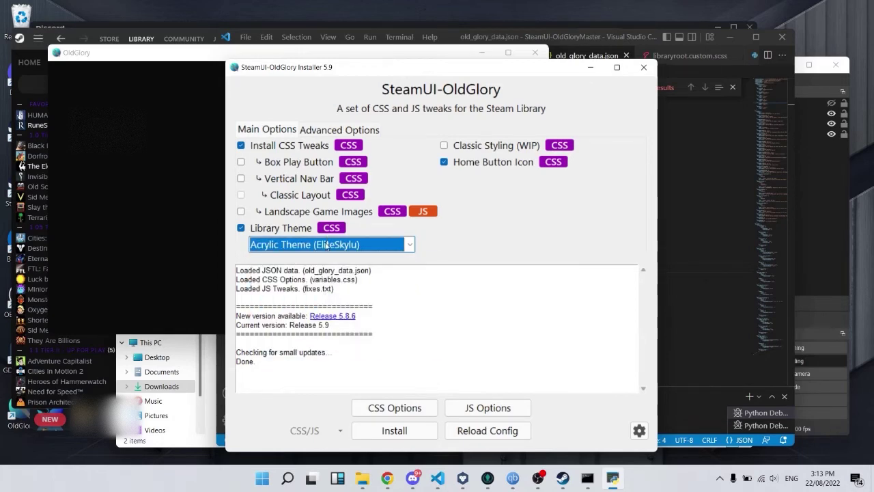
pyautogui.click(328, 244)
pyautogui.click(325, 248)
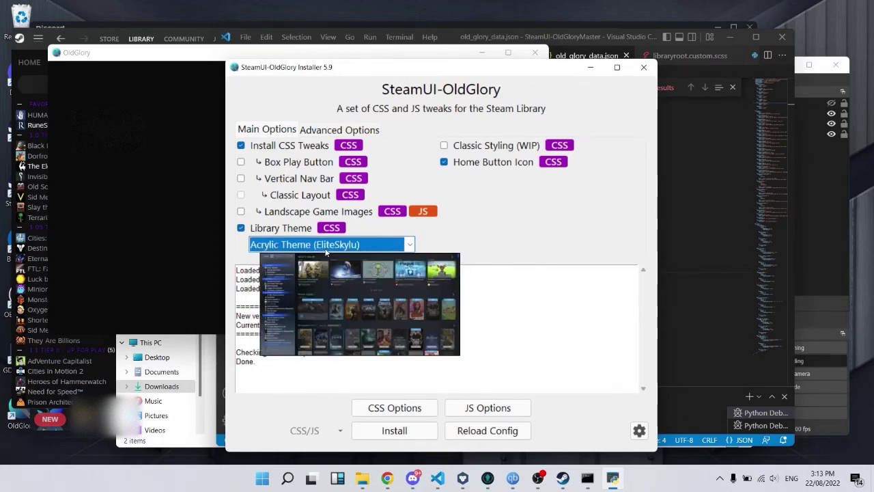